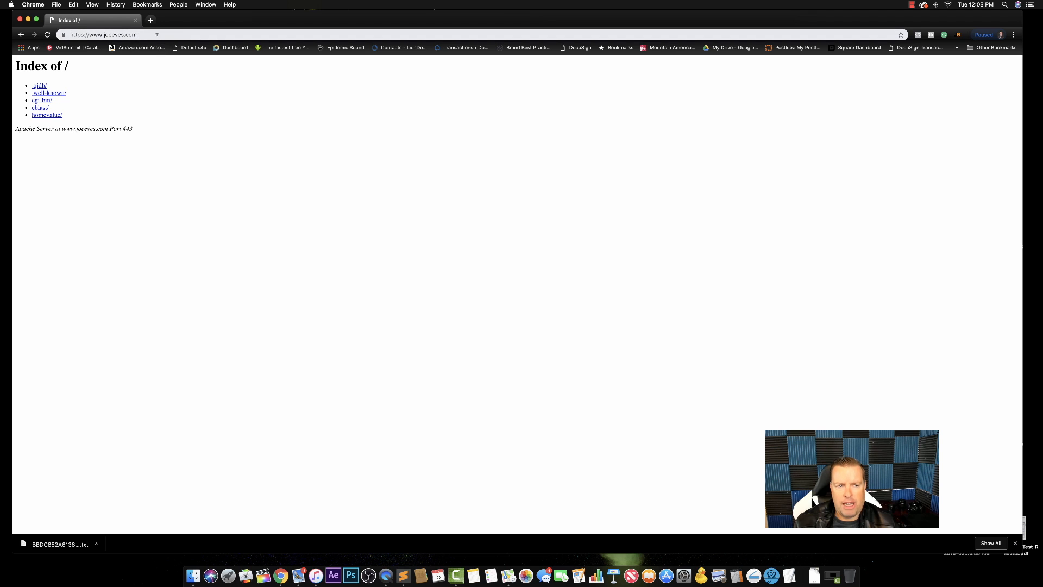
Go to the domain's /cpanel address and log in with the hosting account username and password.
click(161, 34)
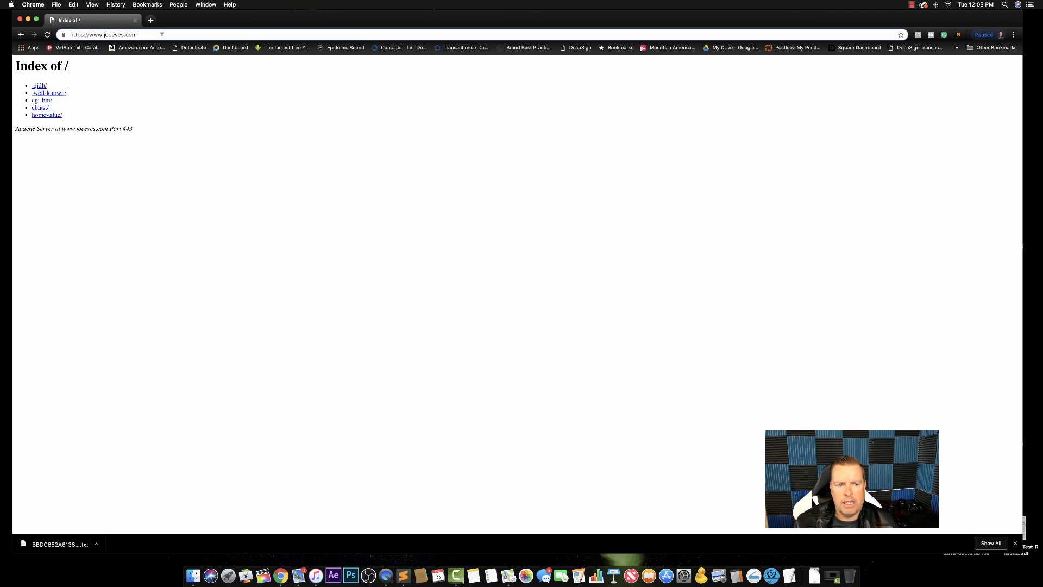
click(161, 34)
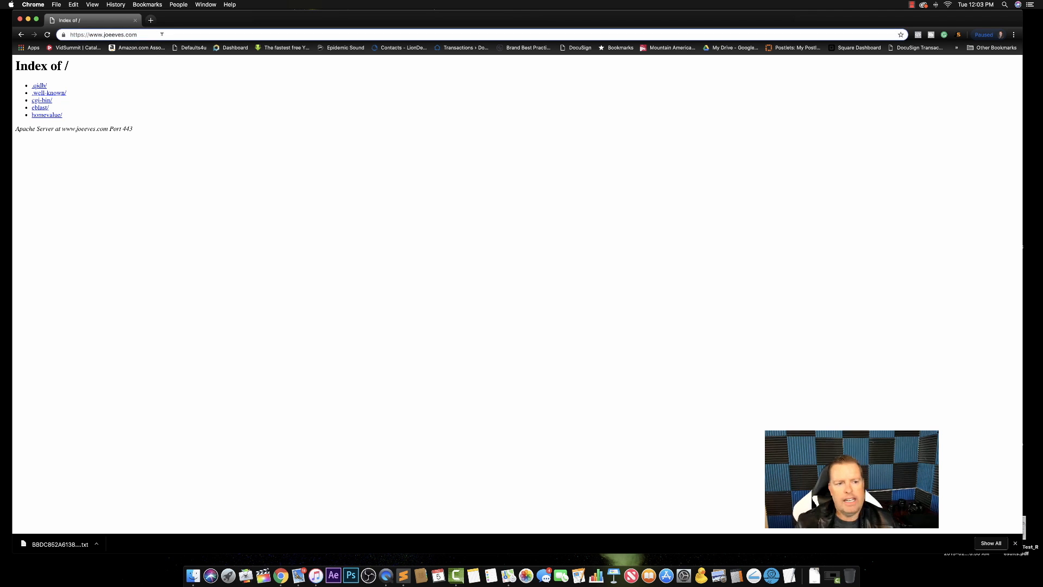
text(/c-a)
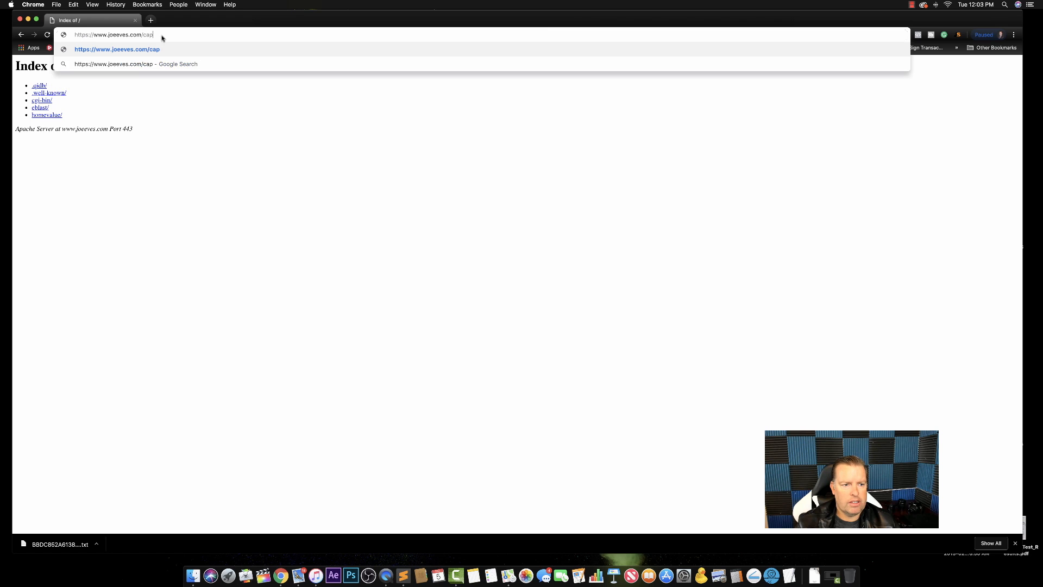
key(BackSpace)
key(BackSpace)
text(pane)
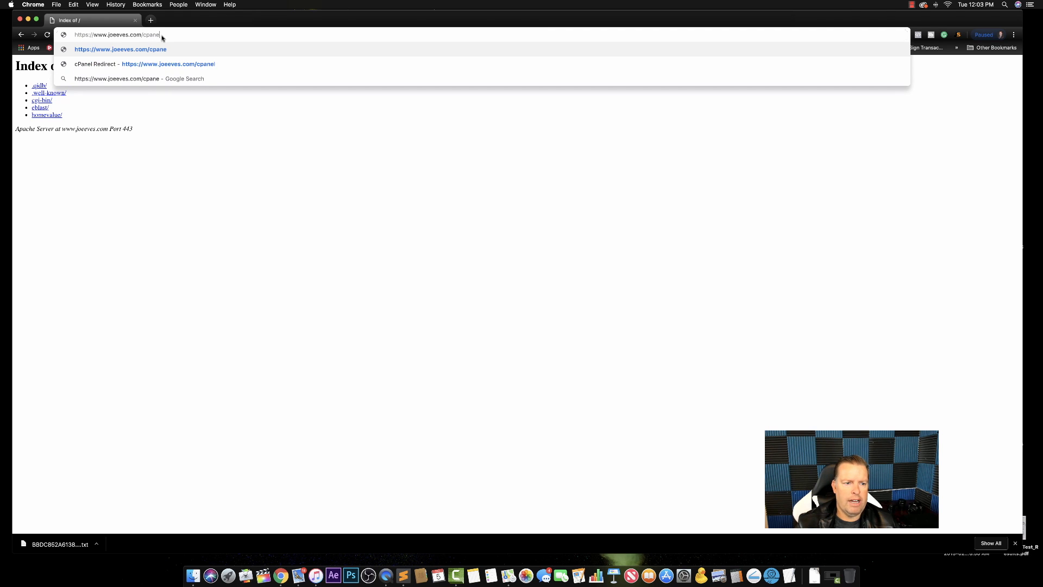
text(l)
key(Return)
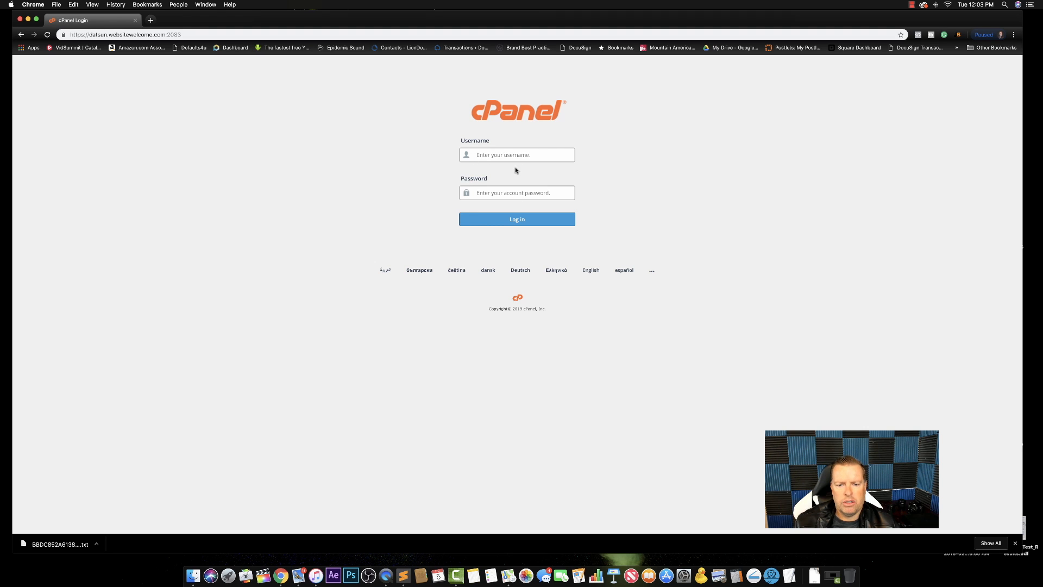
text(**)
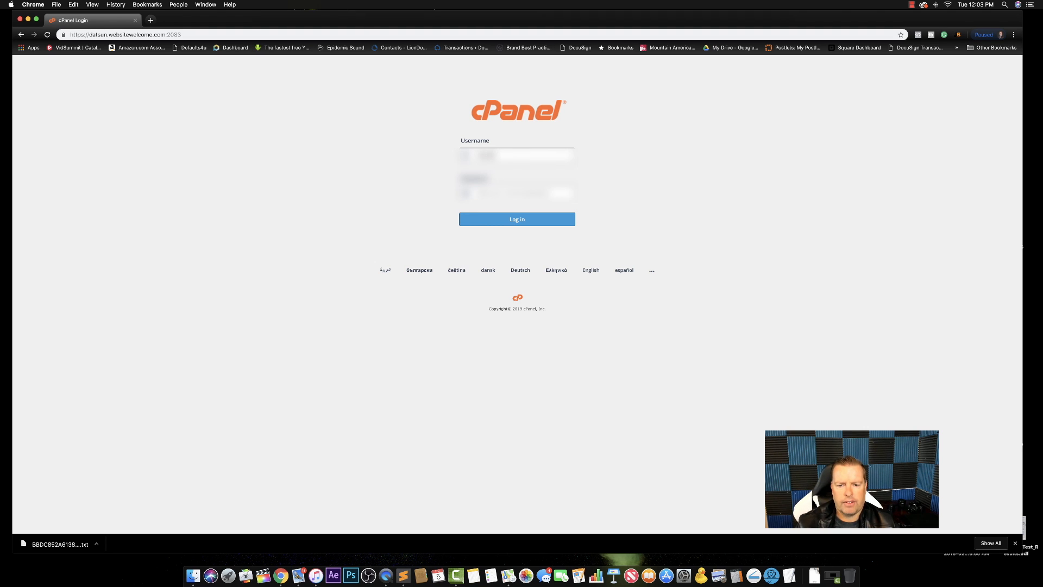
text(*)
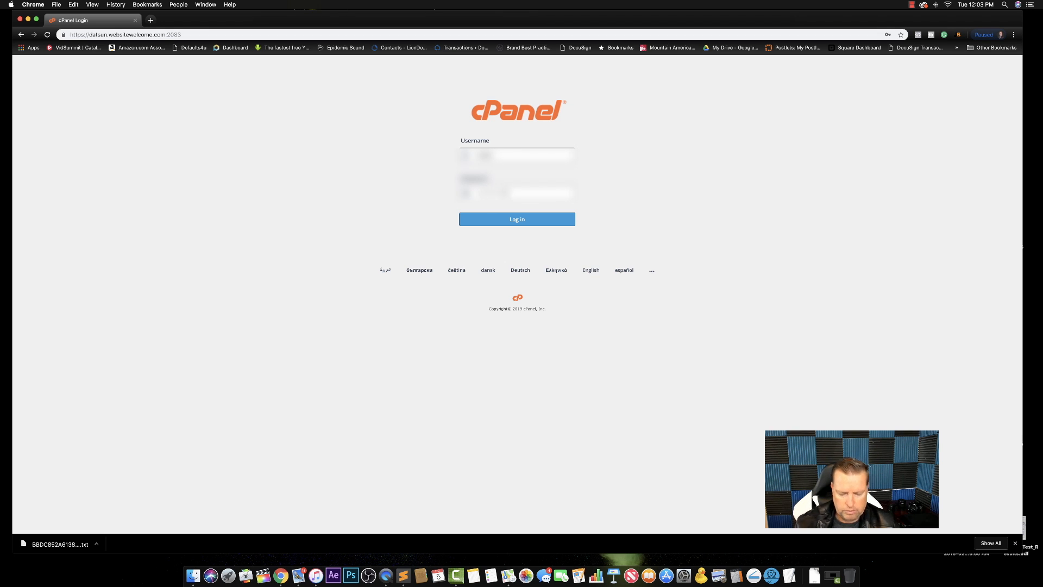
key(Return)
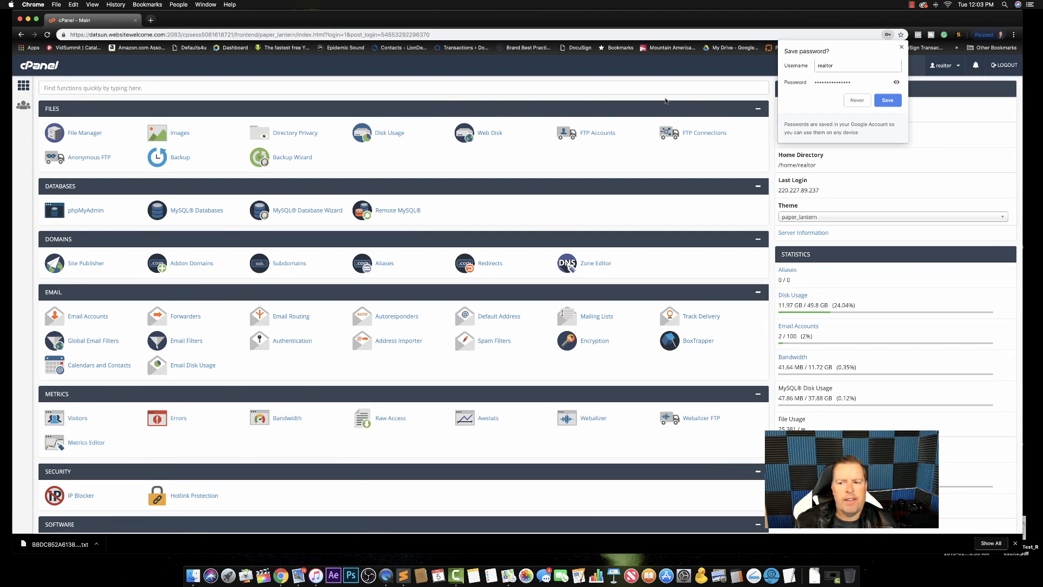
Save the cPanel login in Chrome and scroll down to the Software tools listing QuickInstall.
click(888, 100)
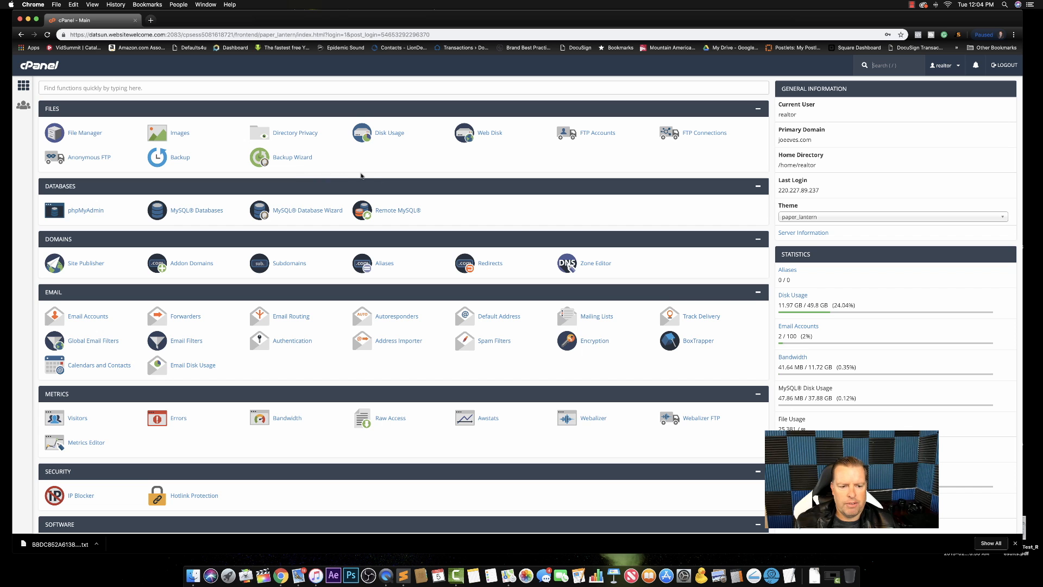
scroll(333, 169, down, 5)
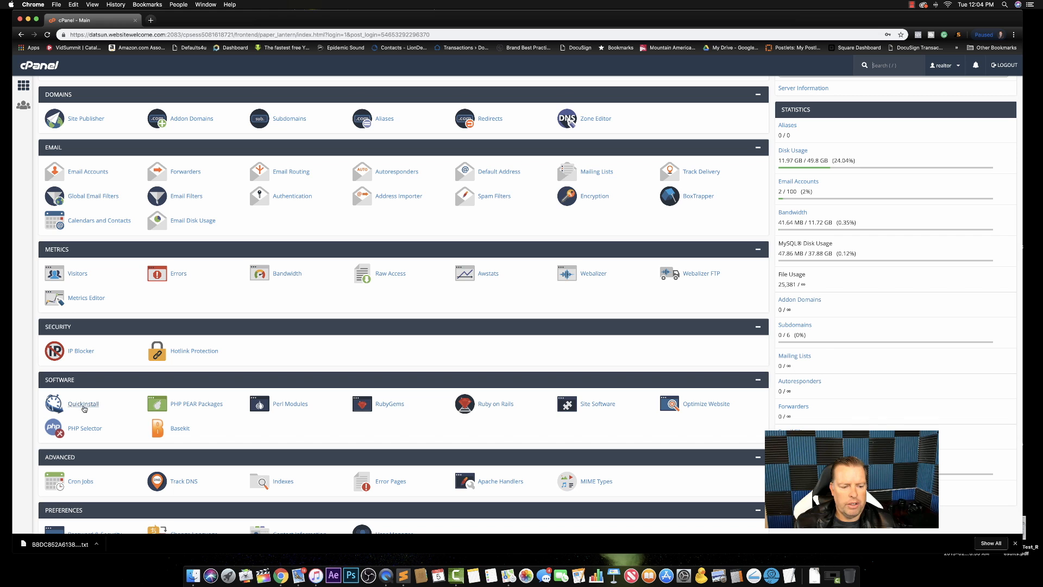
scroll(201, 310, up, 5)
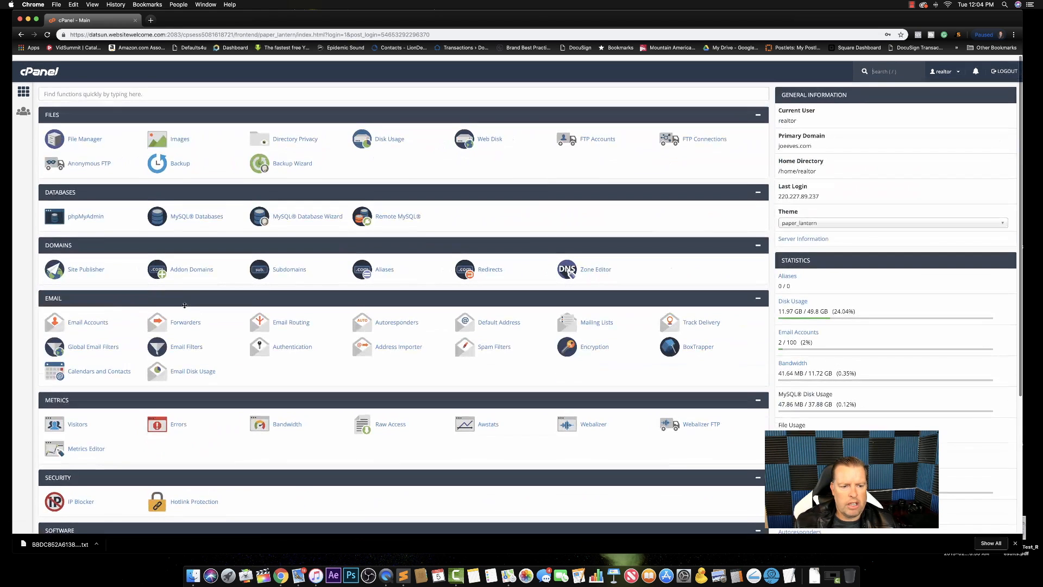
scroll(269, 258, down, 7)
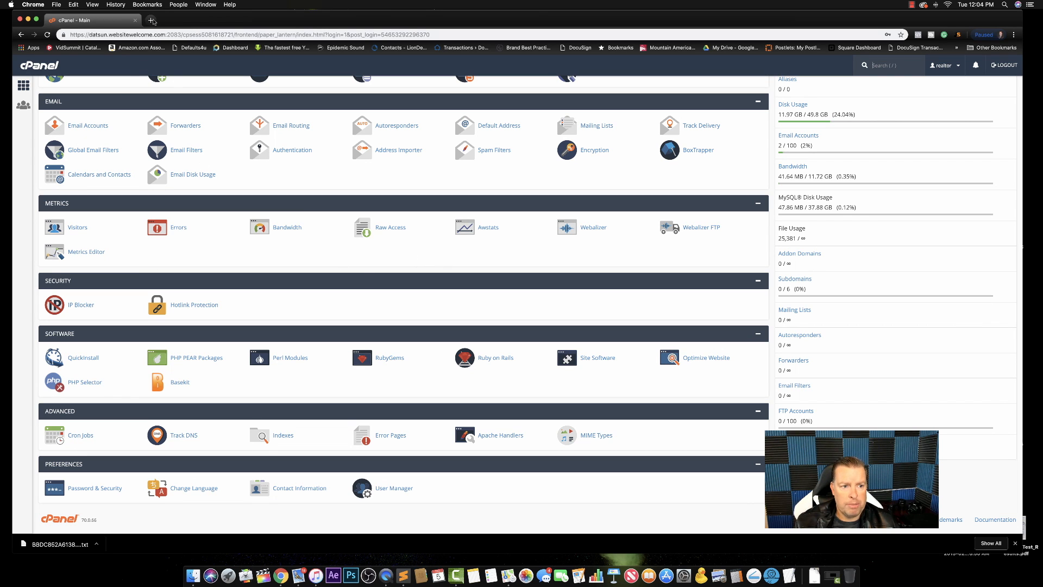
Launch QuickInstall from Software, browse the marketplace, and open the Install WordPress page.
click(82, 358)
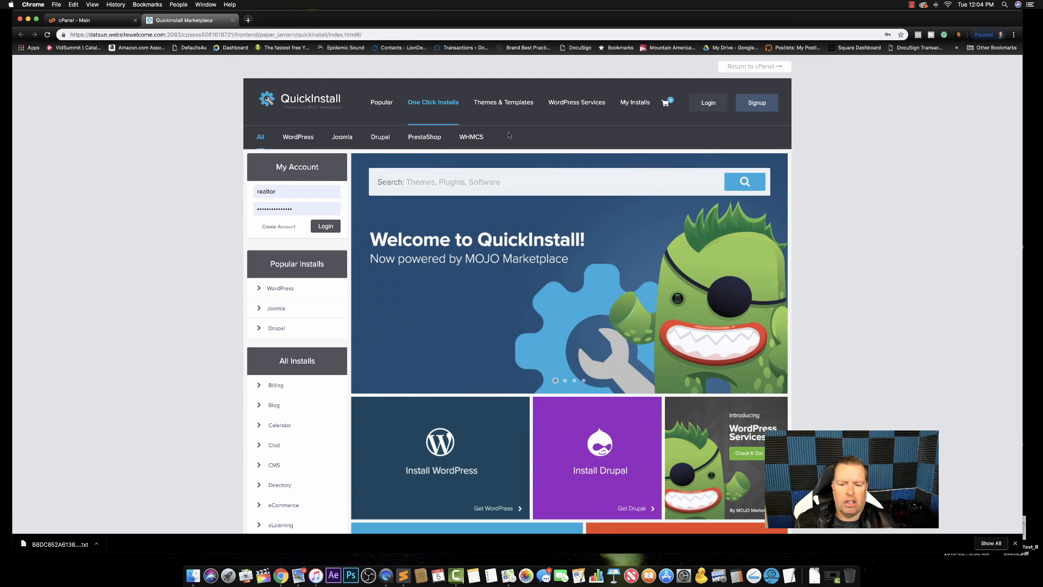
scroll(565, 152, down, 2)
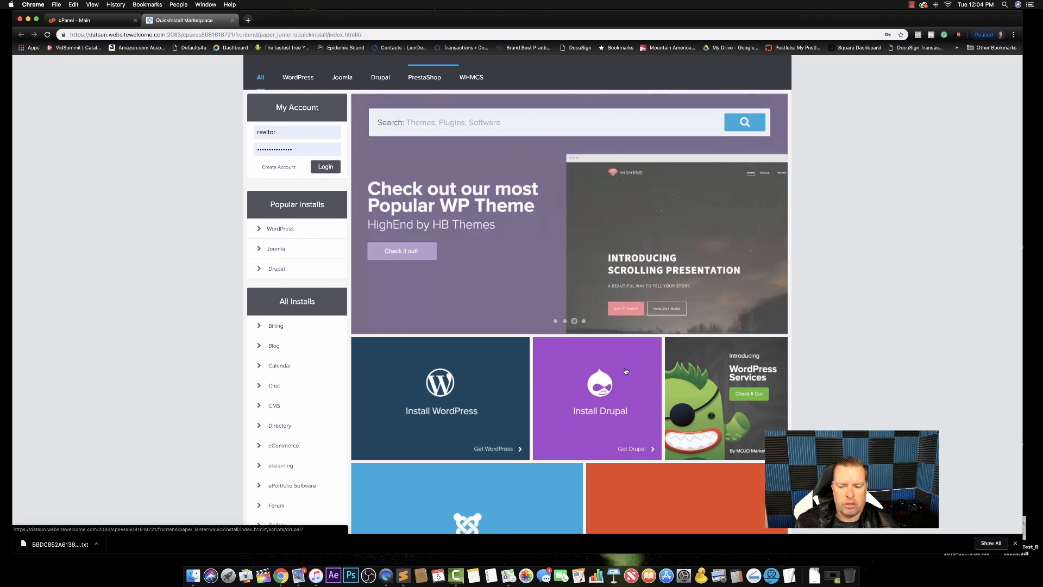
scroll(598, 356, down, 2)
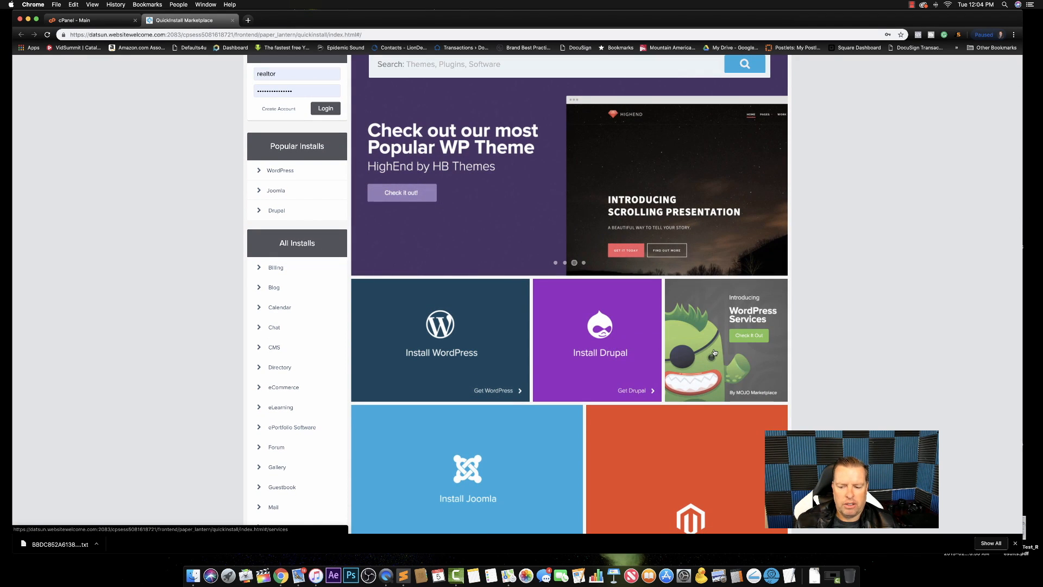
scroll(682, 351, down, 4)
scroll(557, 376, down, 2)
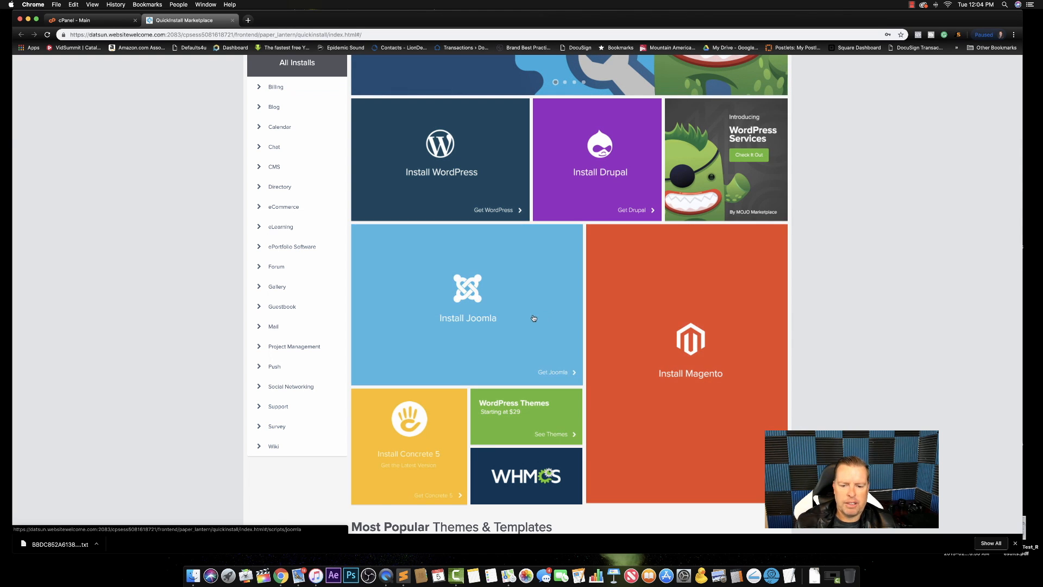
scroll(536, 310, up, 6)
scroll(472, 294, up, 4)
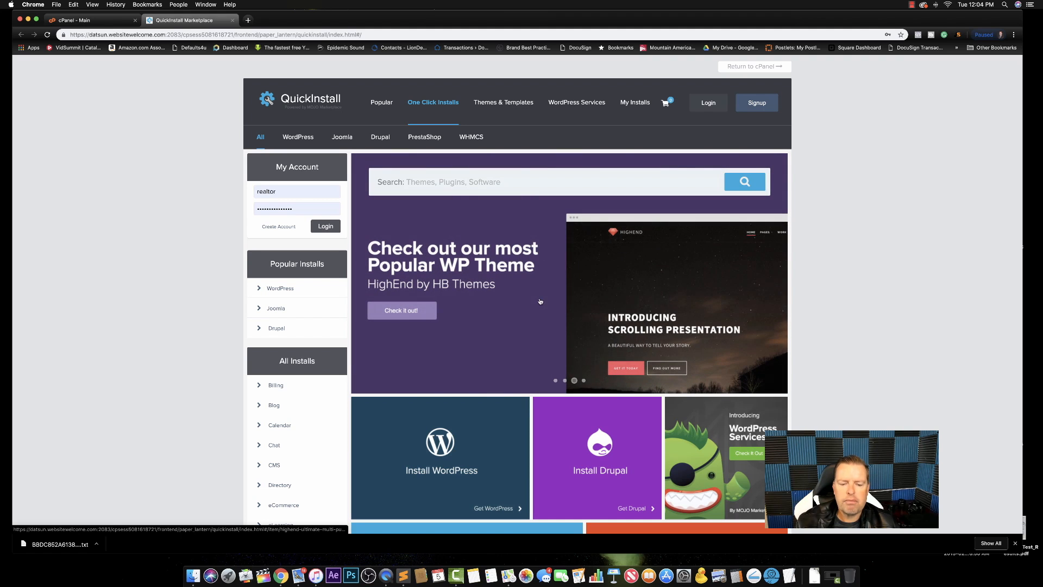
scroll(502, 252, down, 3)
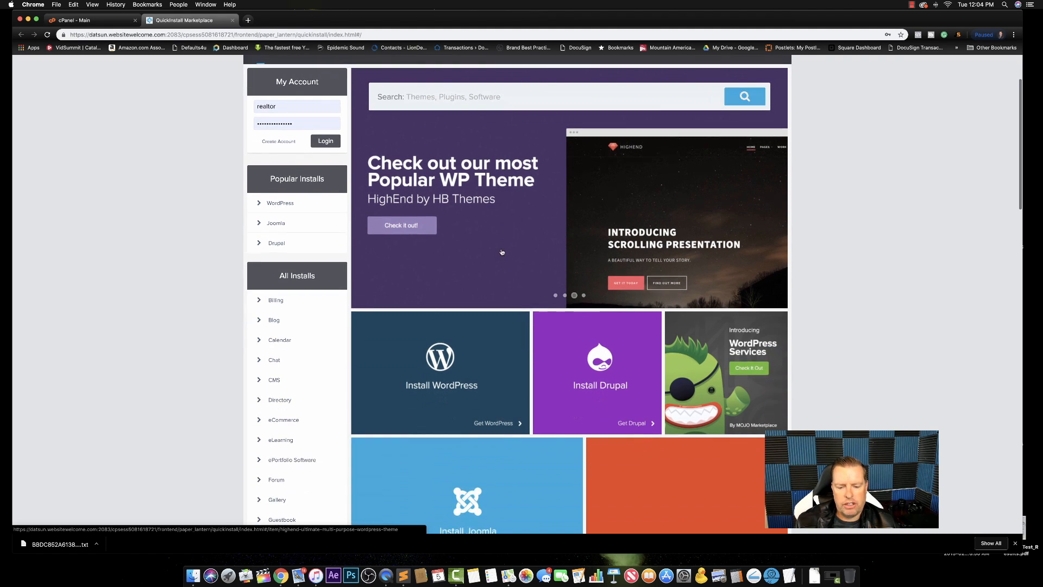
click(450, 375)
scroll(459, 372, down, 5)
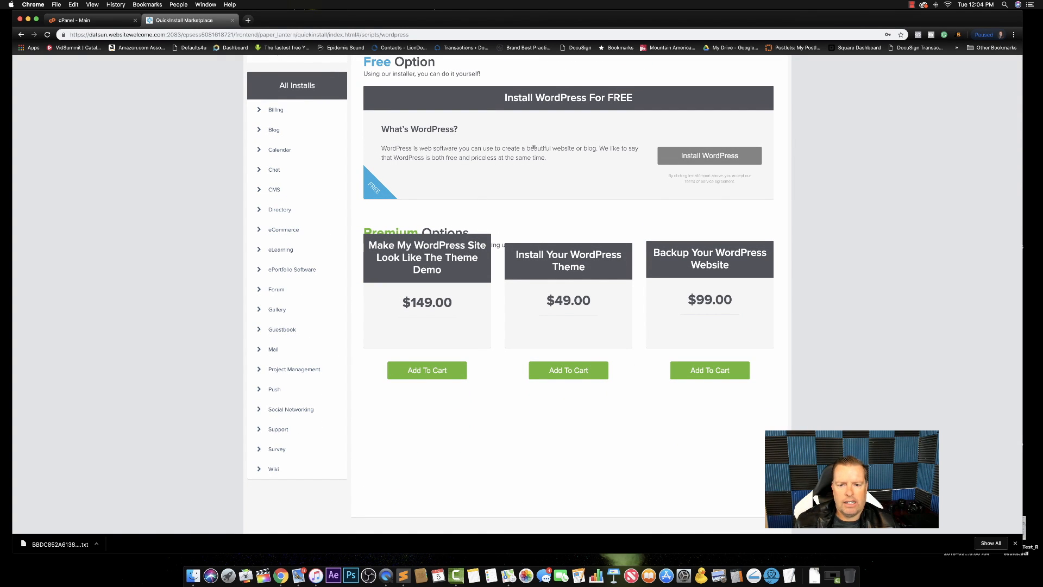
Open the free WordPress install form, pick the site's domain, and autofill the admin email and blog title.
click(713, 157)
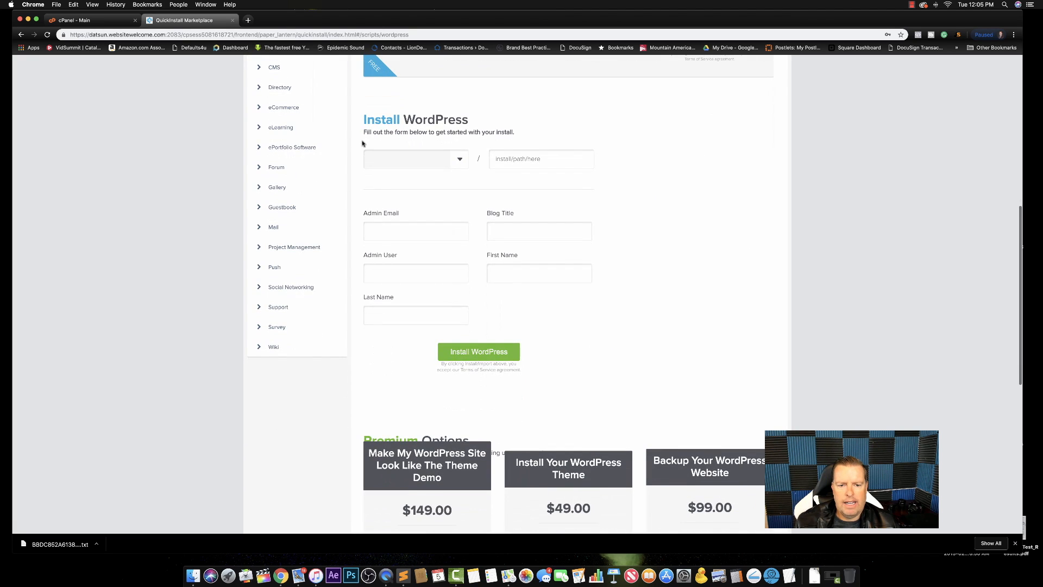
click(462, 162)
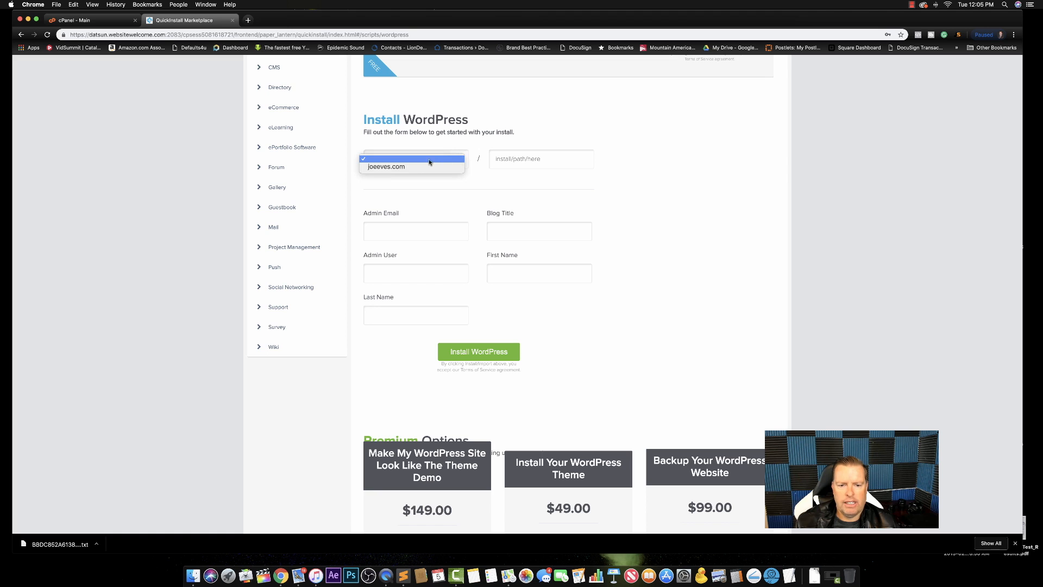
click(392, 167)
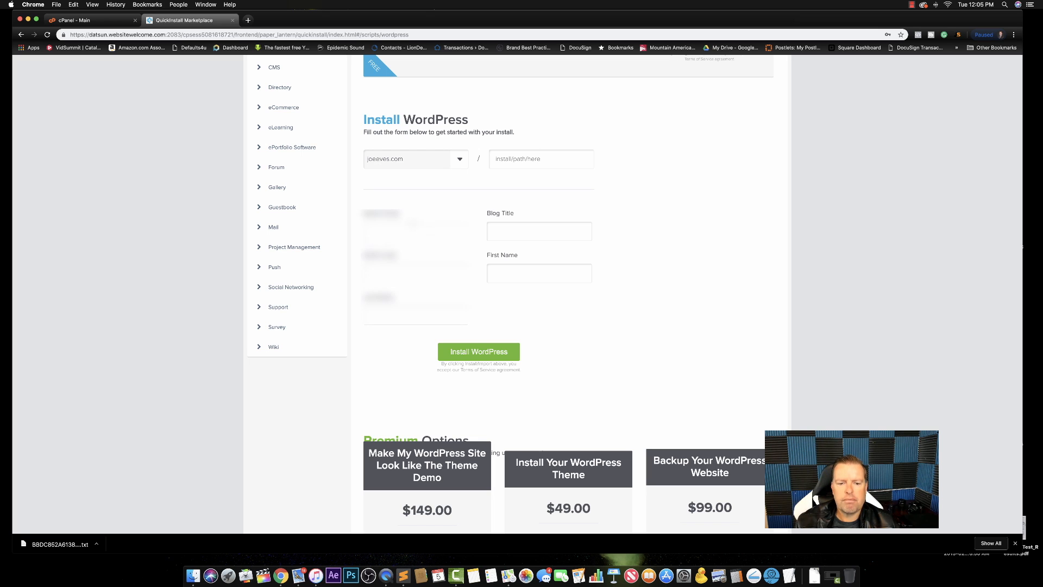
click(414, 225)
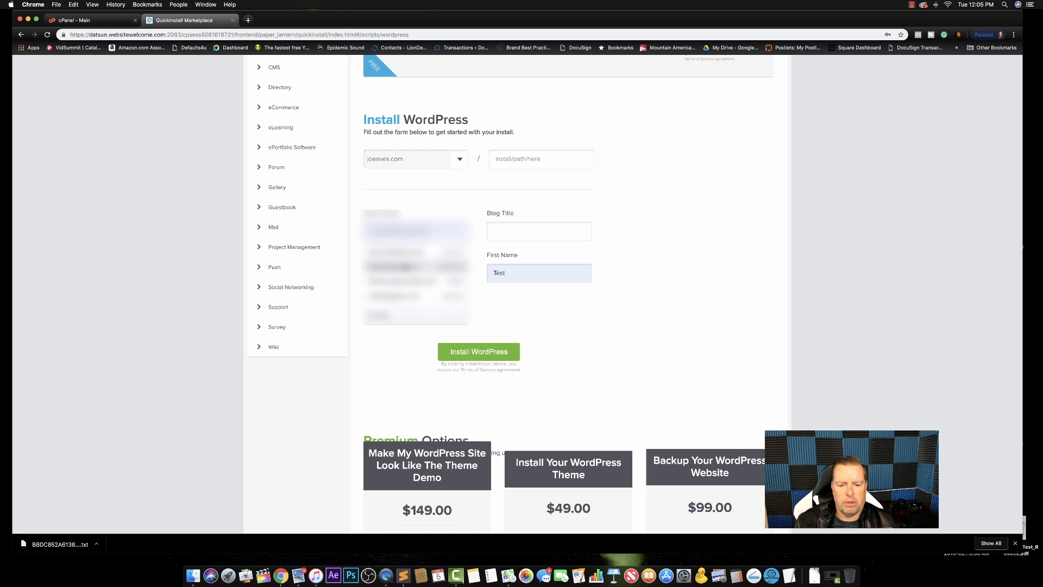
click(405, 266)
click(502, 234)
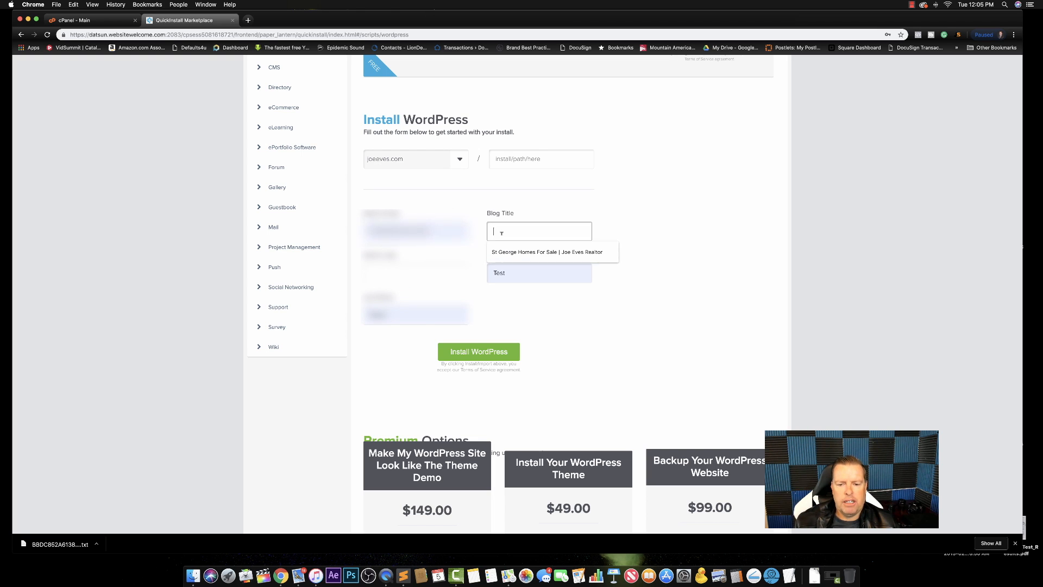
click(524, 252)
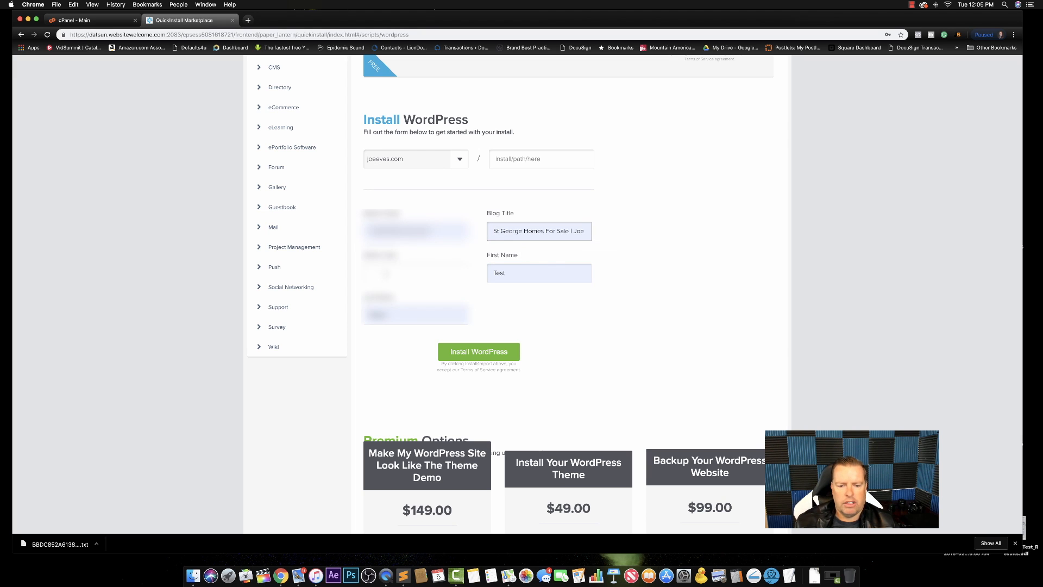
click(388, 267)
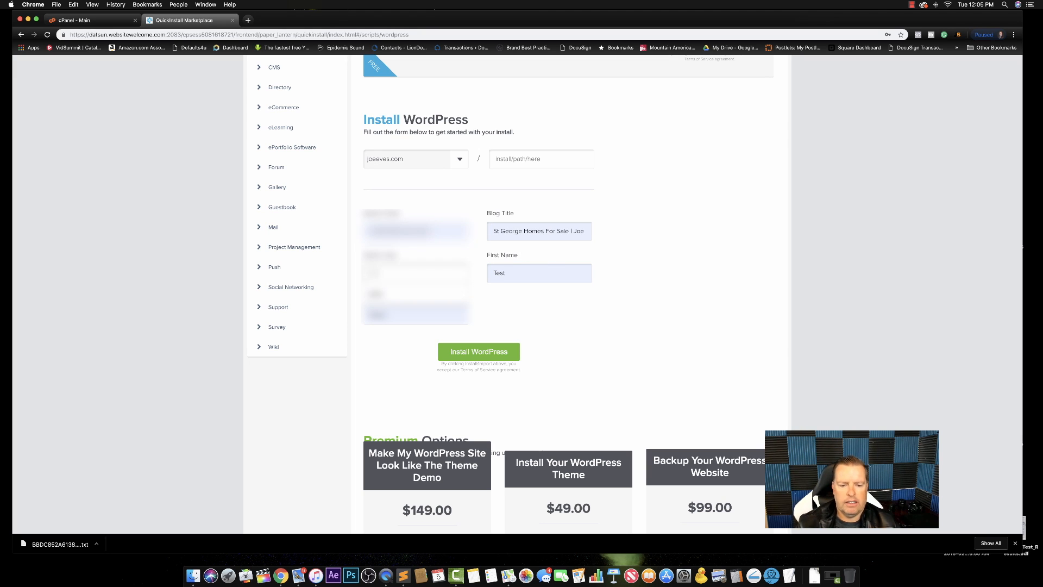
click(410, 246)
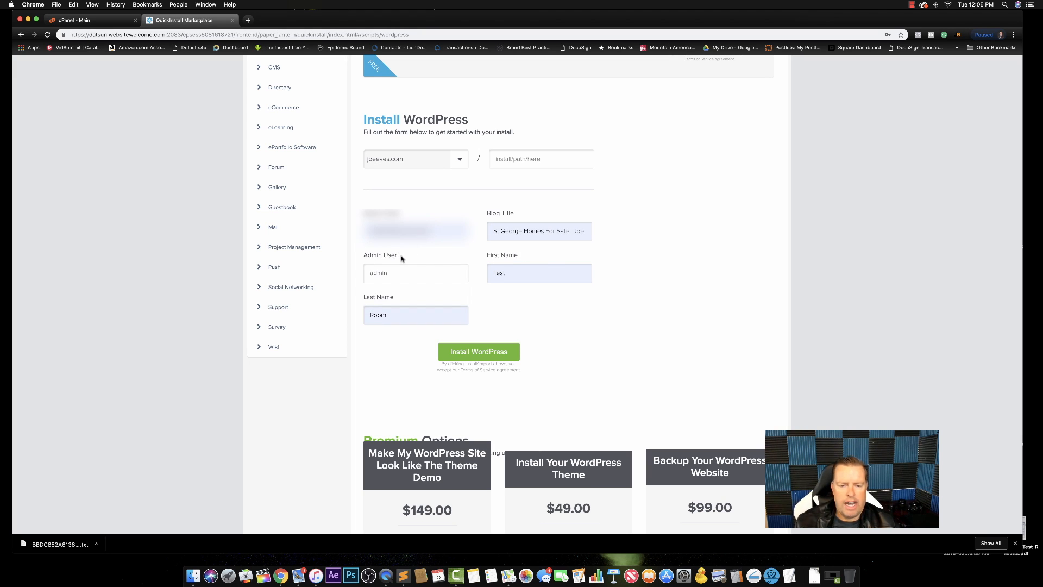
Enter first name Joe and last name Eves, then start the WordPress installation.
click(530, 275)
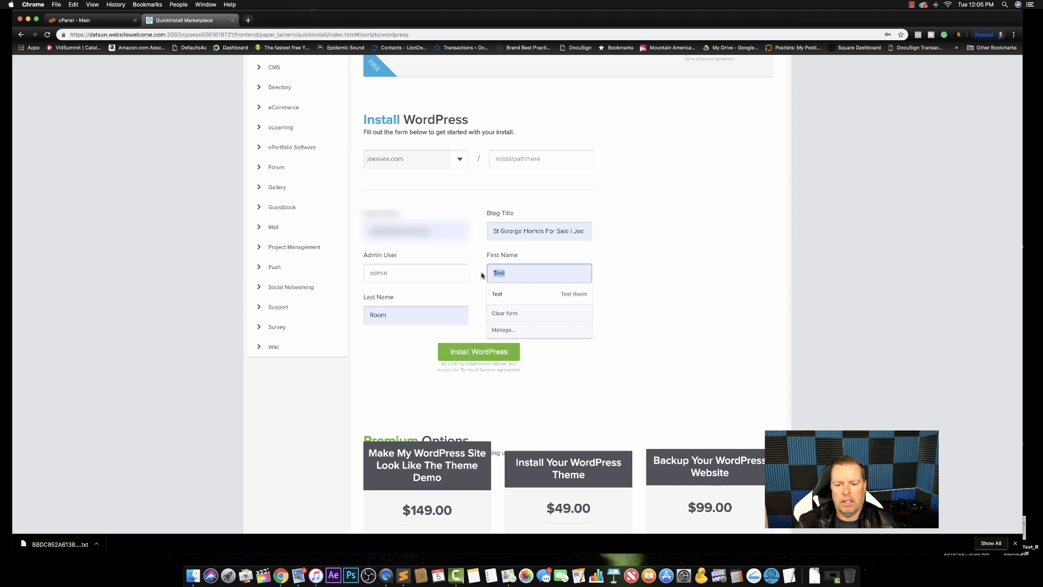
text(Joe)
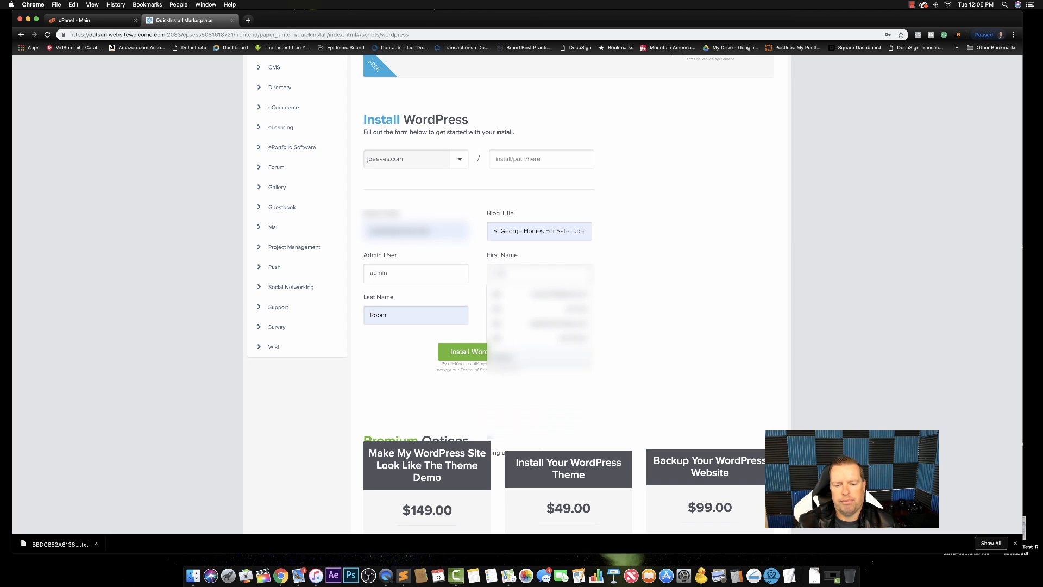
key(Tab)
text(Eves)
key(Tab)
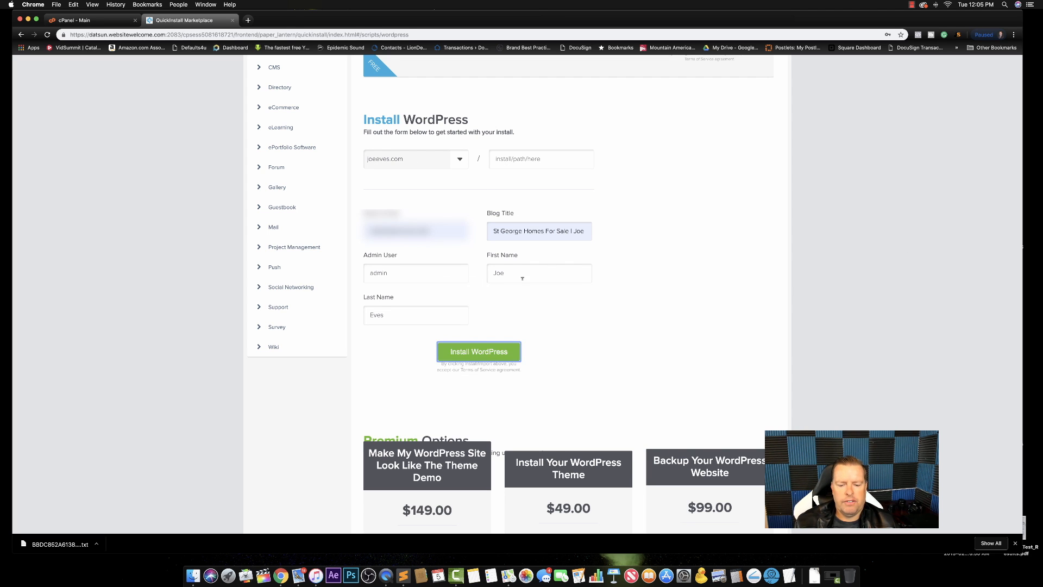
scroll(522, 278, down, 1)
click(478, 338)
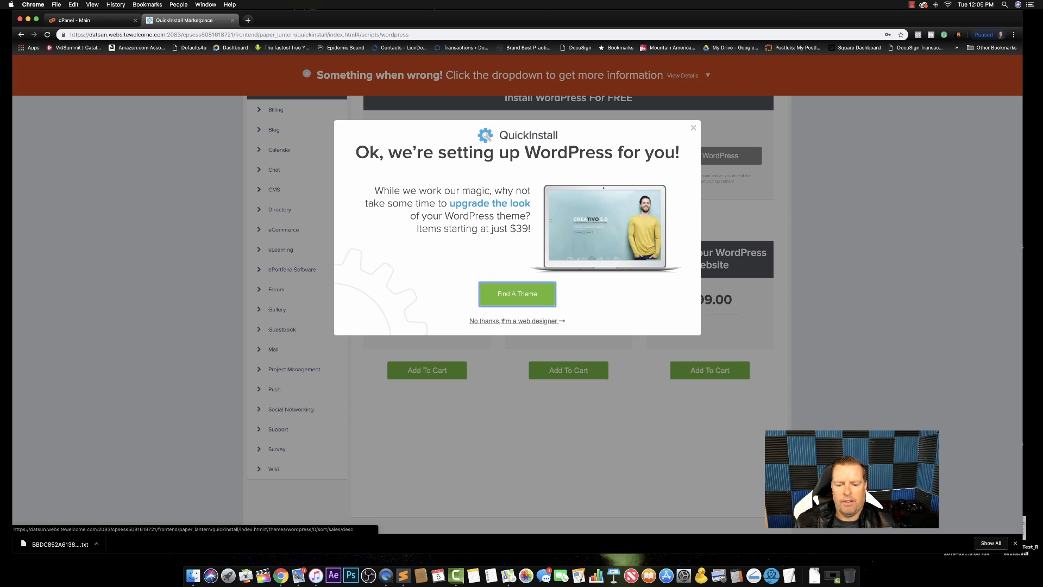
Decline the theme upgrade offer and view the error details showing the install directory already exists.
click(533, 321)
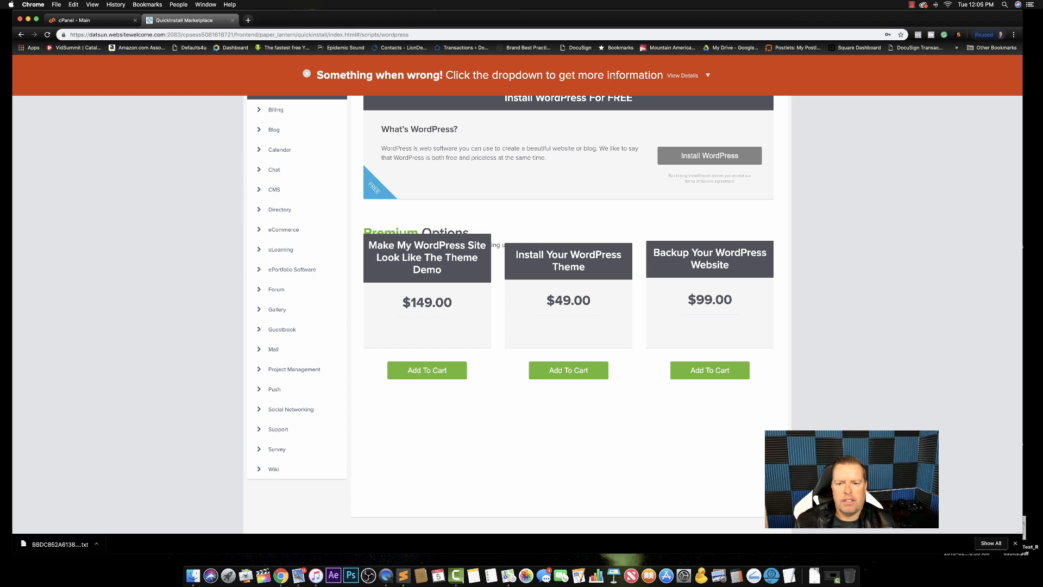
click(707, 77)
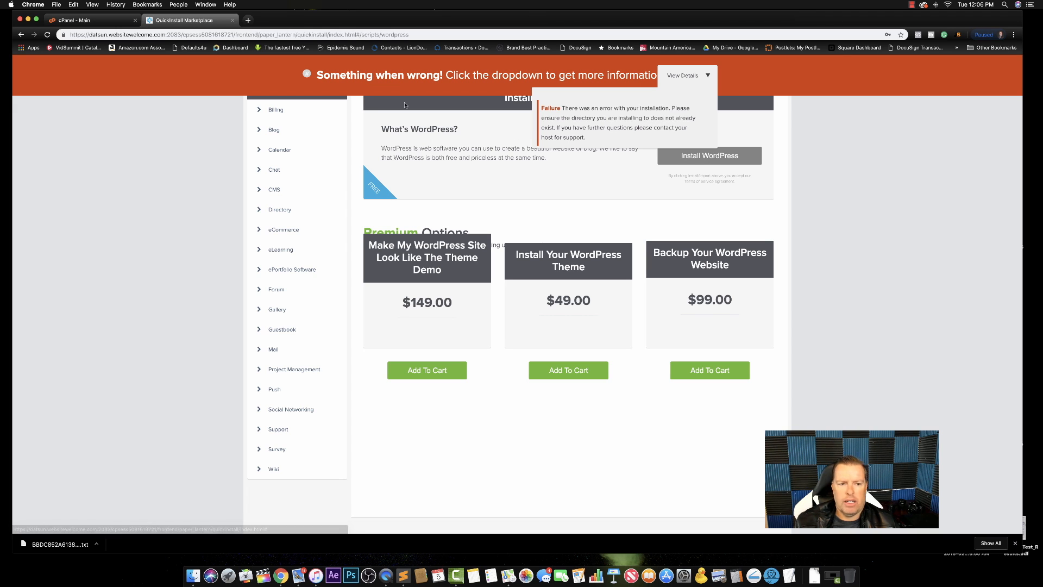
click(247, 20)
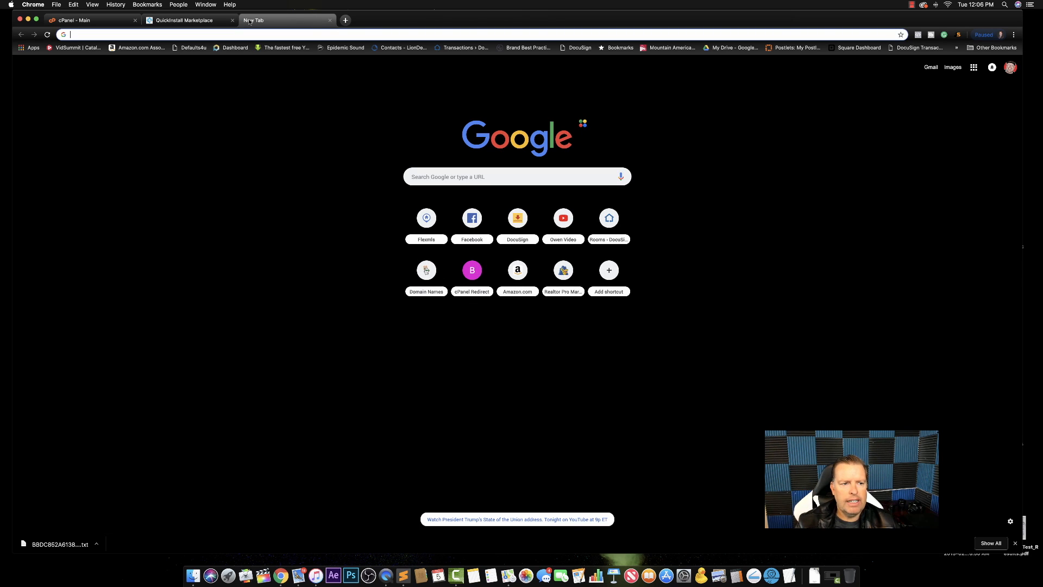
In File Manager, delete the .qidb, .well-known and cgi-bin folders from public_html.
click(87, 20)
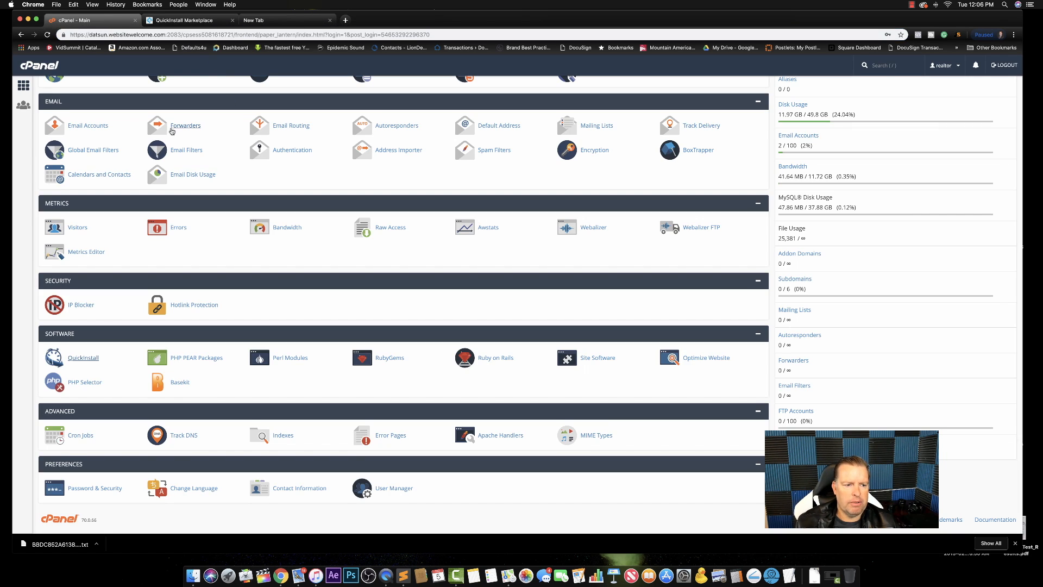
scroll(150, 133, up, 5)
click(96, 135)
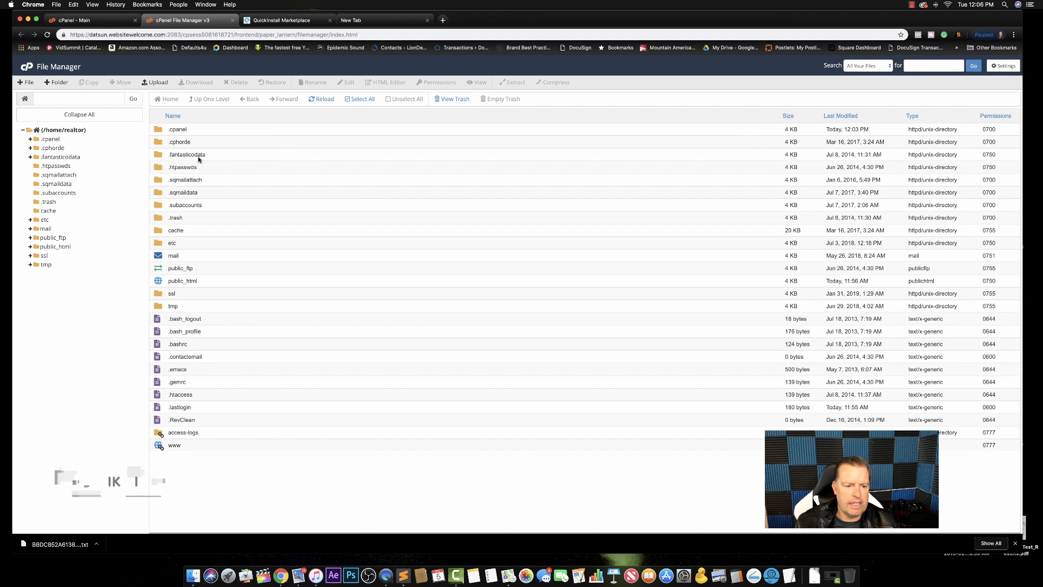
double_click(159, 281)
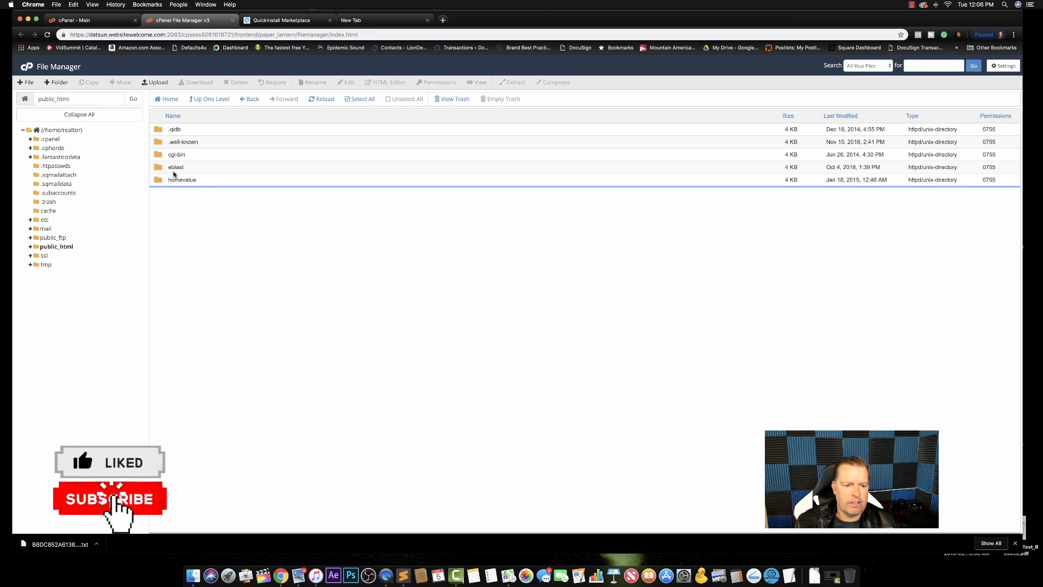
click(186, 134)
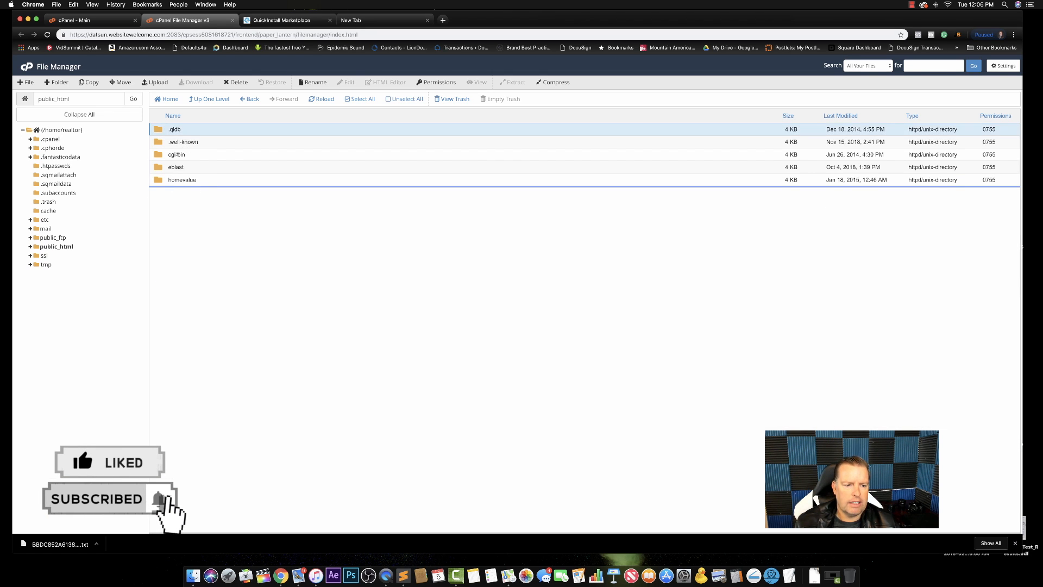
shift+click(179, 157)
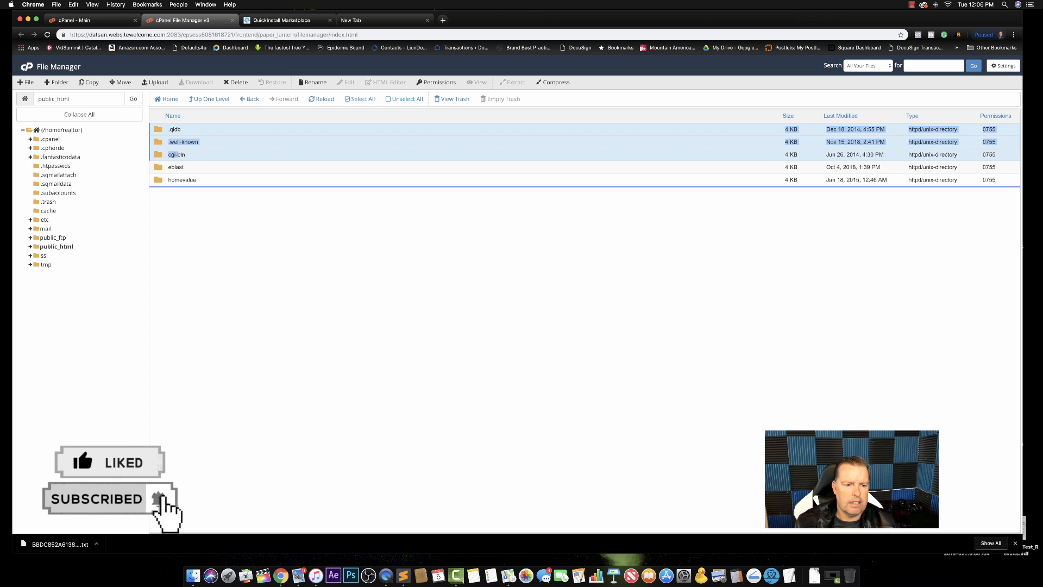
click(237, 82)
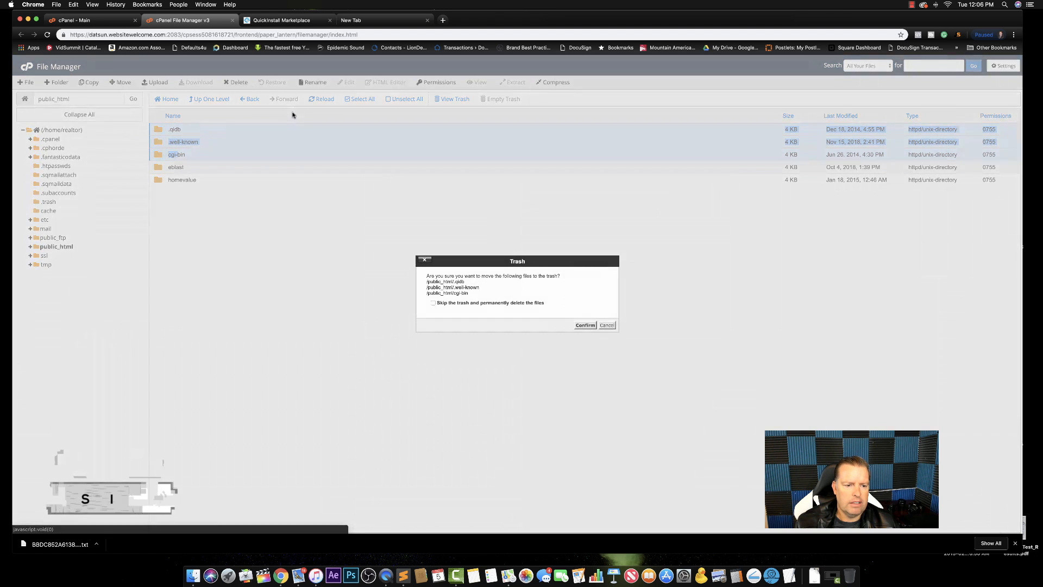
click(586, 324)
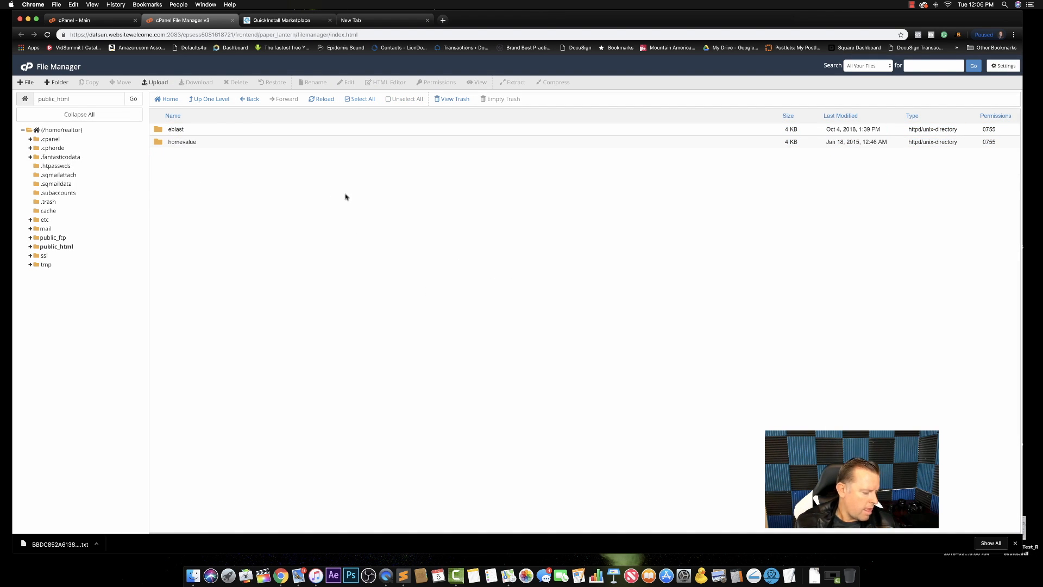
click(325, 19)
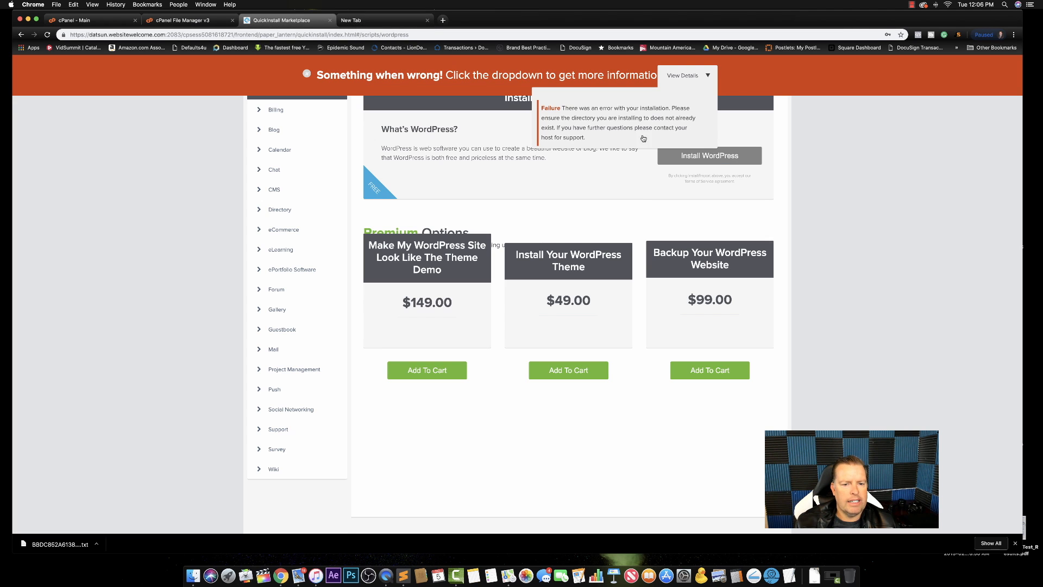
Close the error details, reopen the install form, and choose joeeves.com with autofilled admin details.
click(706, 77)
click(709, 155)
scroll(545, 207, down, 1)
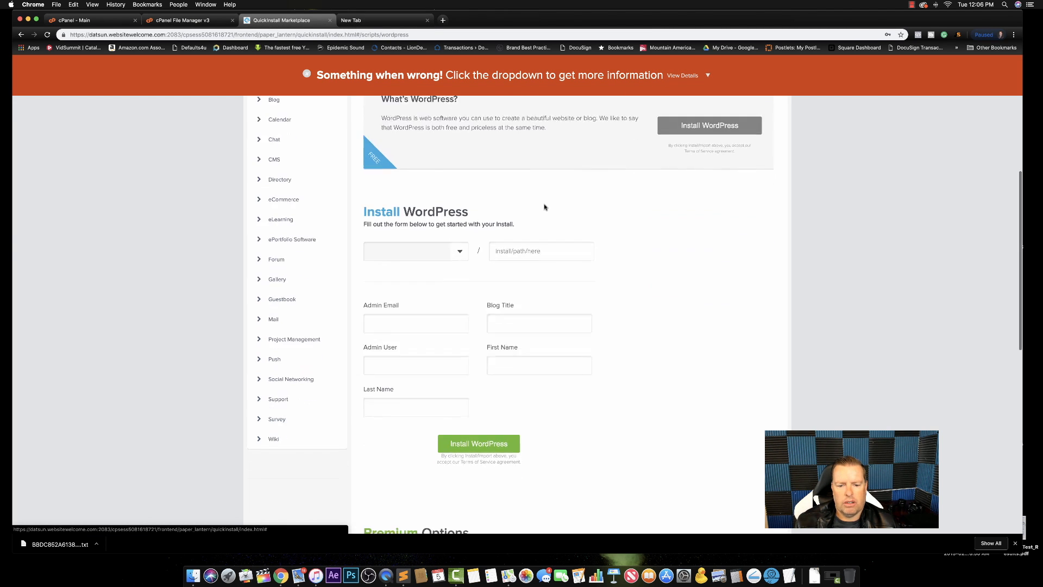
scroll(545, 207, down, 2)
click(459, 160)
click(436, 172)
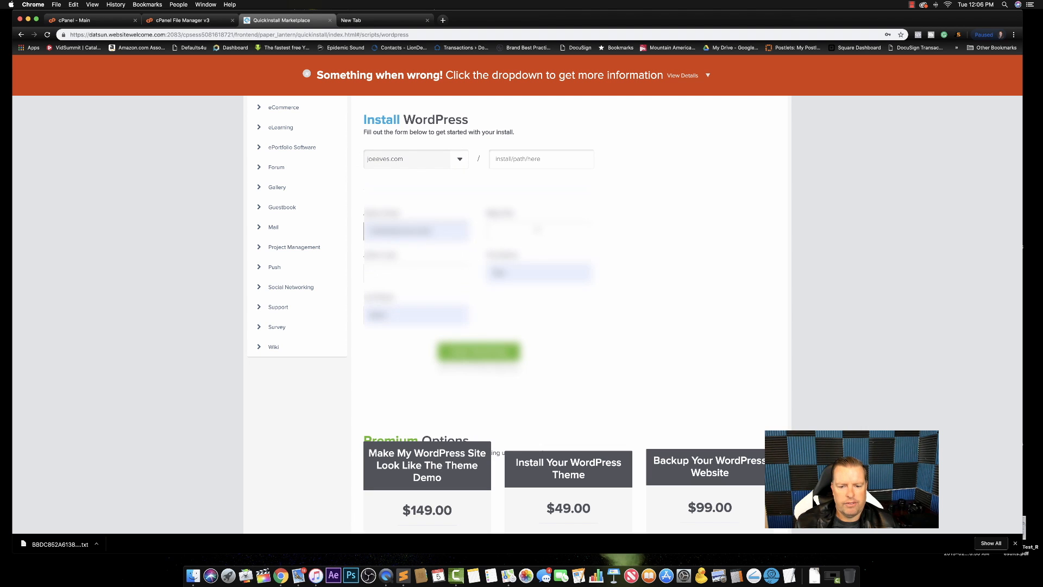
click(412, 268)
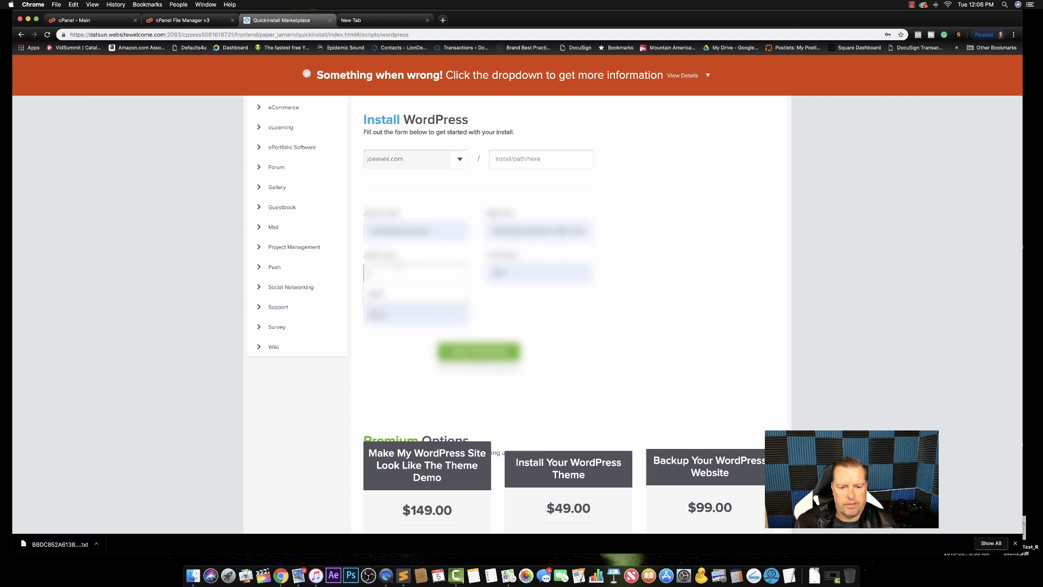
click(392, 298)
drag(523, 273, 488, 266)
text(Joe)
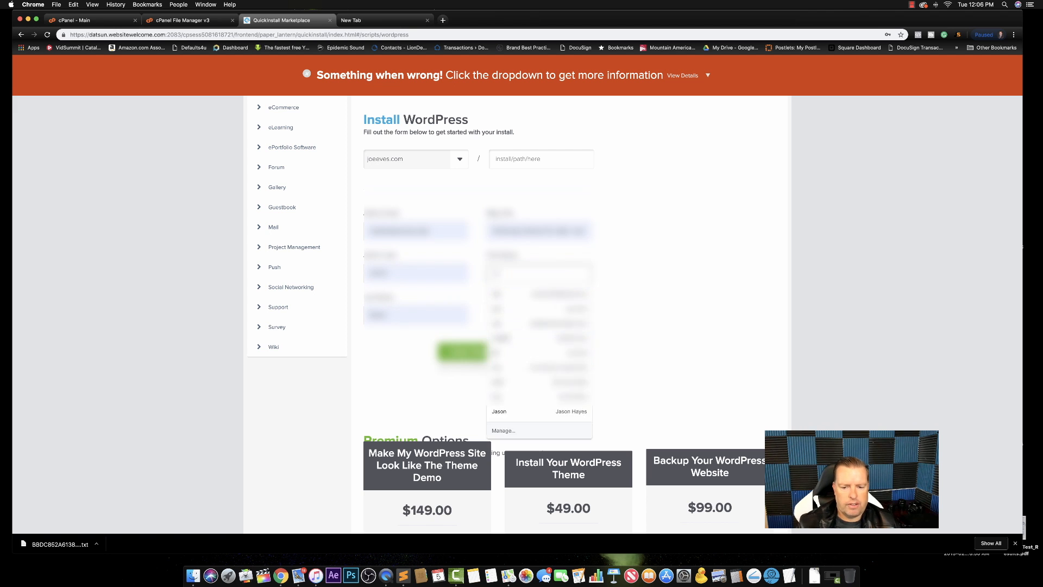
key(Tab)
text(Eves)
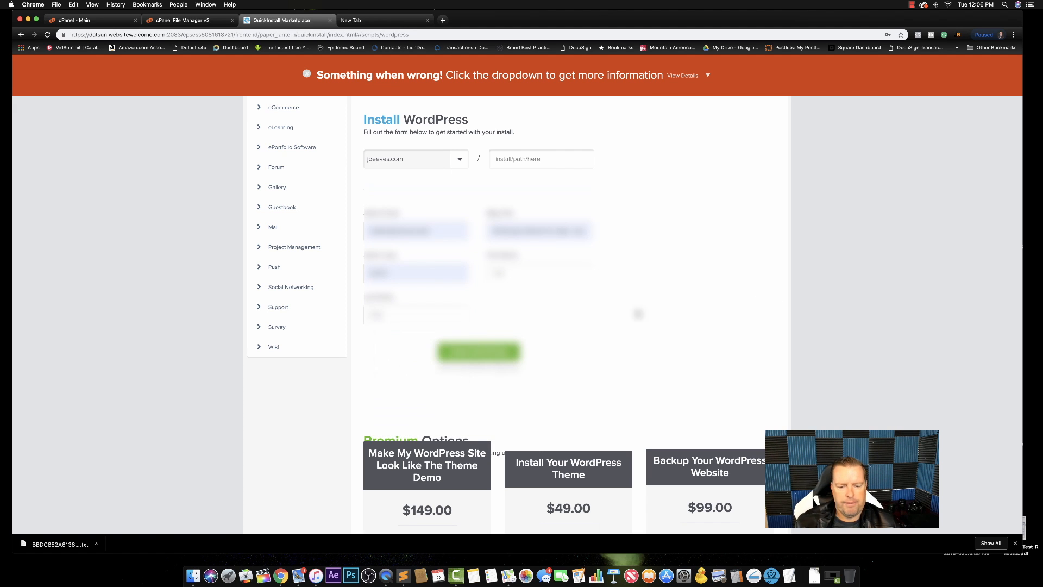
click(494, 352)
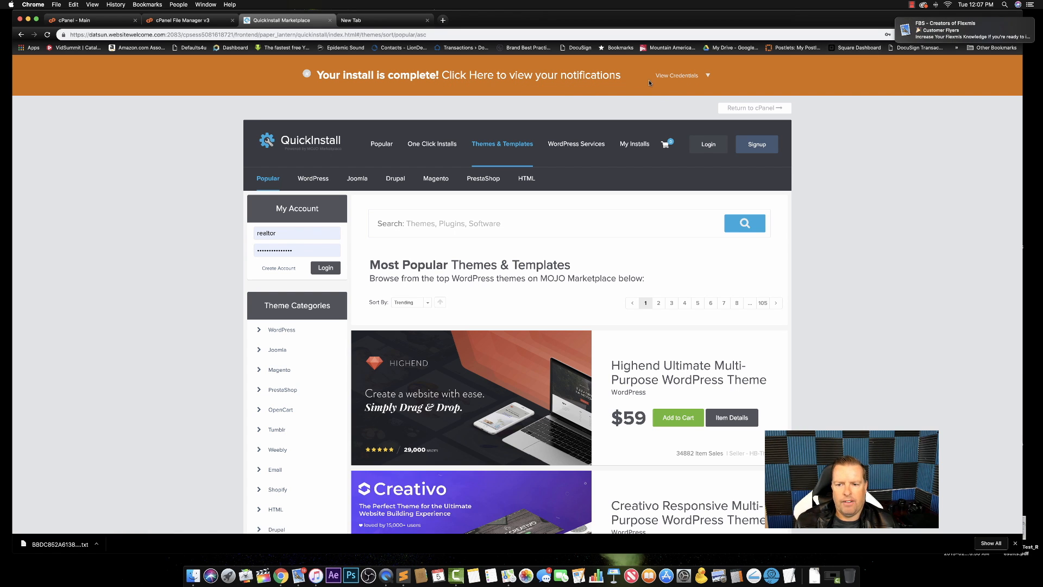
Show the new install's credentials and follow the Admin Area link to joeeves.com/wp-admin.
click(707, 76)
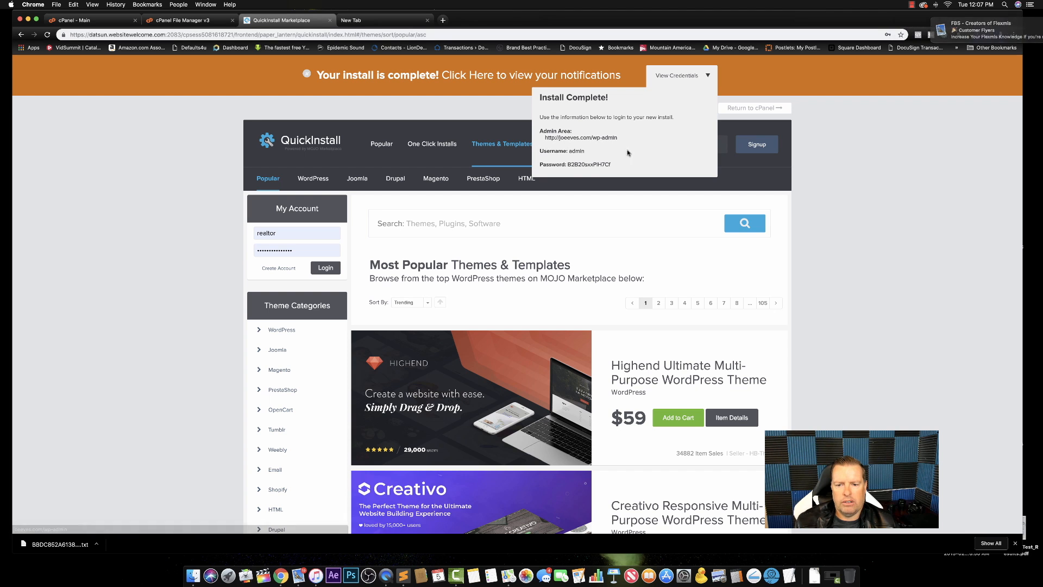
click(593, 138)
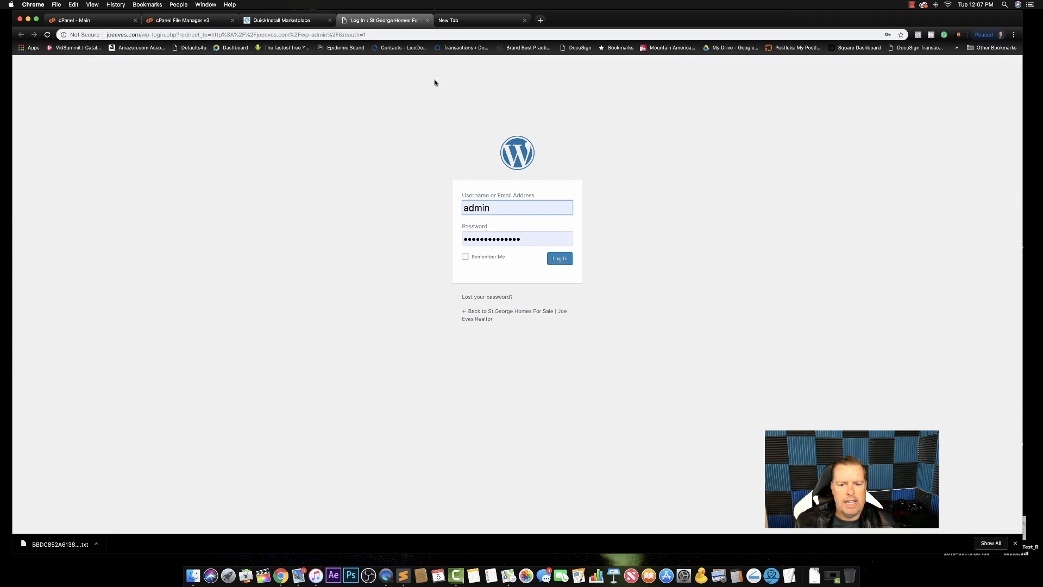
Paste the generated admin password into the WordPress login form, log in, and dismiss Chrome's password prompt.
click(282, 20)
drag(568, 164, 618, 169)
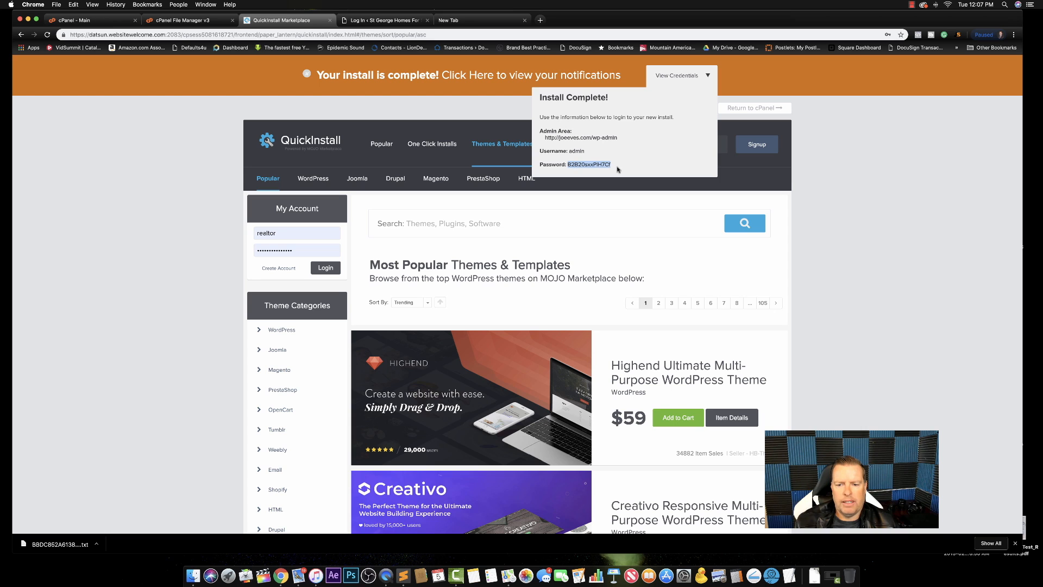
key(super+c)
click(383, 20)
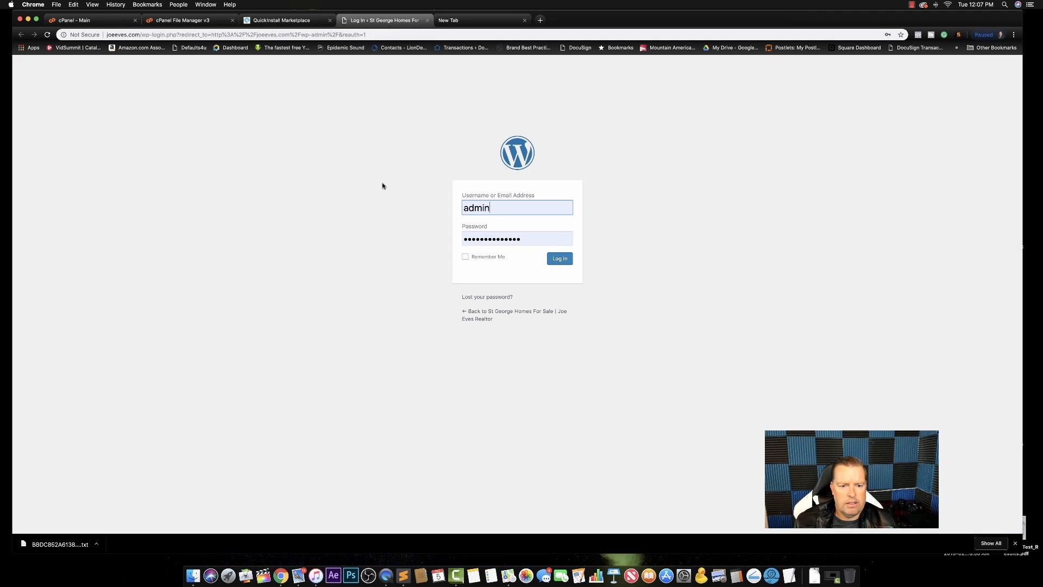
drag(539, 241, 450, 235)
key(super+v)
click(562, 261)
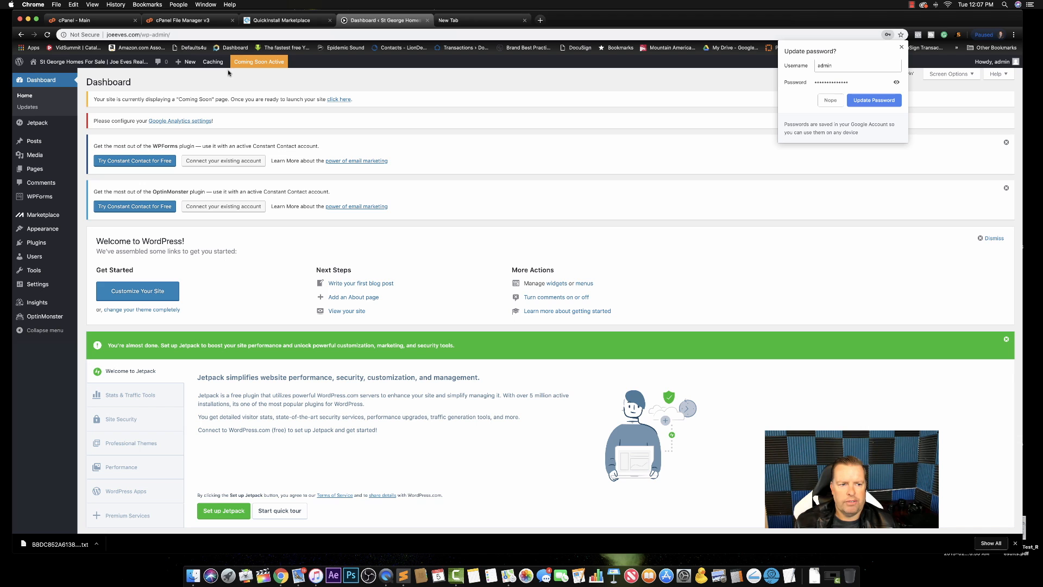
click(901, 49)
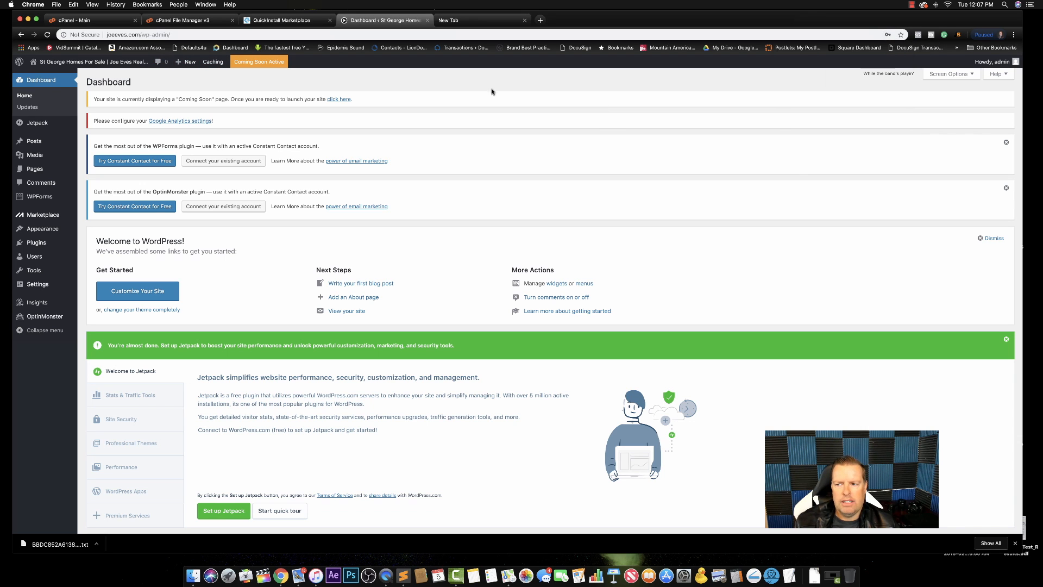